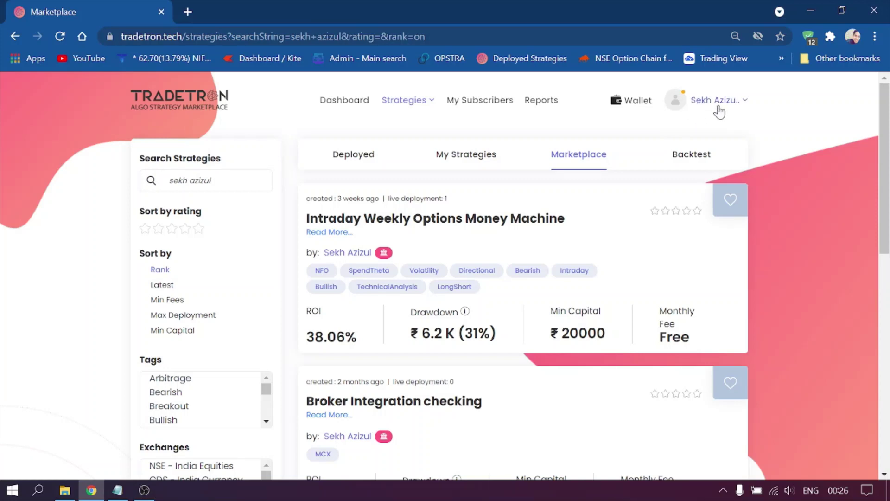
# Delete the Fyers connection under Broker & Exchanges, leaving only TT Paper Trading, and start adding a broker.
pyautogui.click(719, 110)
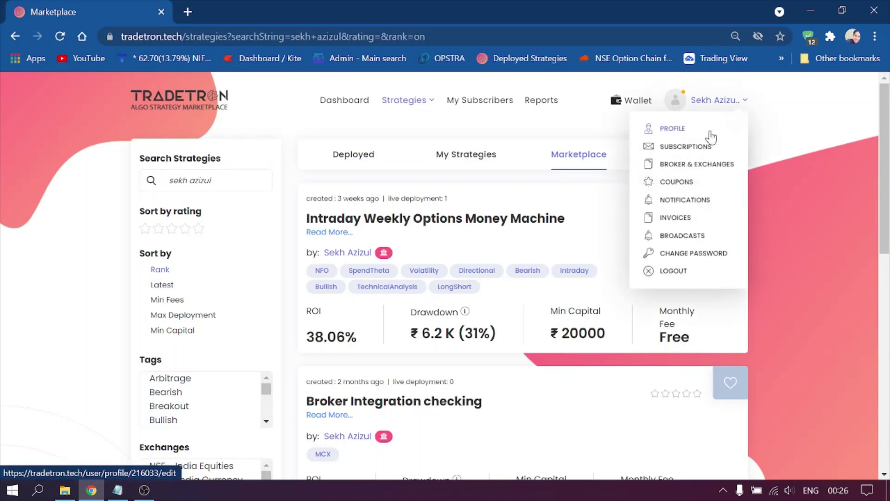
pyautogui.click(698, 171)
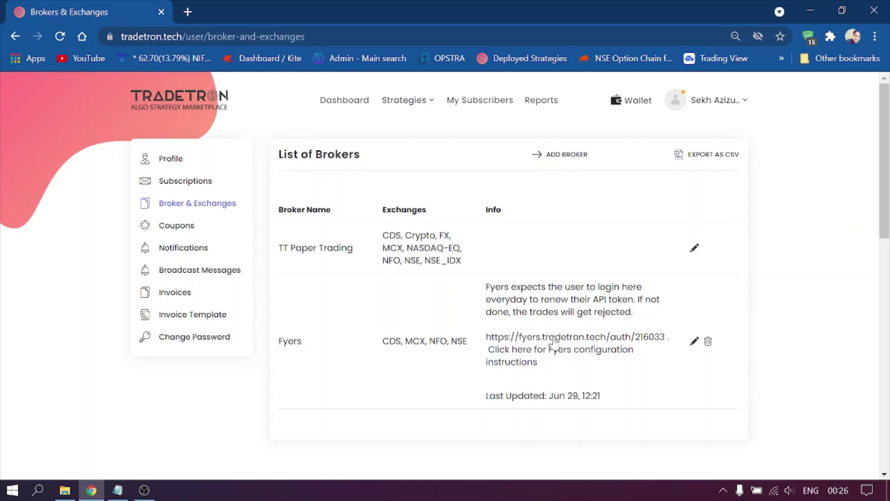
pyautogui.click(709, 344)
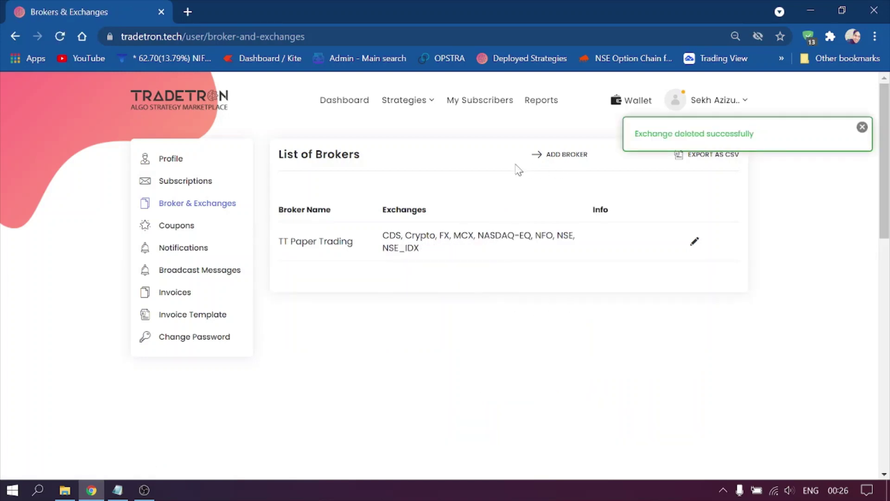
pyautogui.click(553, 162)
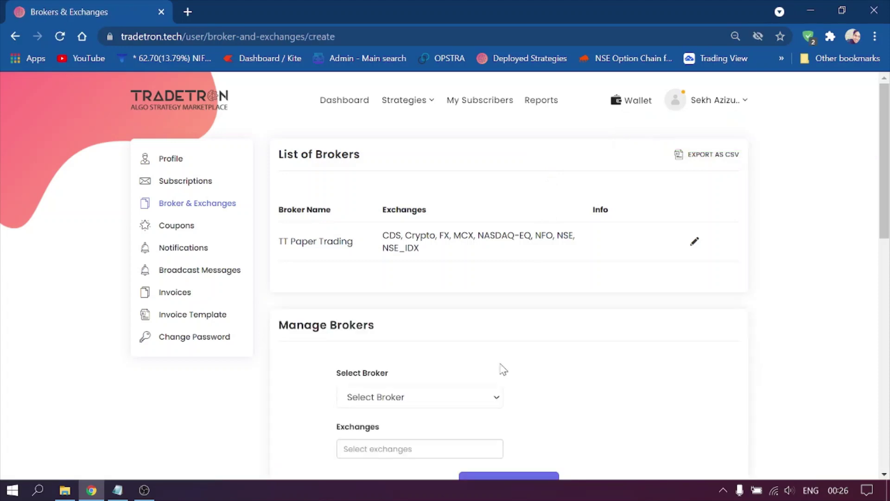
# Choose Fyers as the broker in the Manage Brokers form.
pyautogui.scroll(-4, 461, 371)
pyautogui.scroll(3, 457, 324)
pyautogui.click(452, 328)
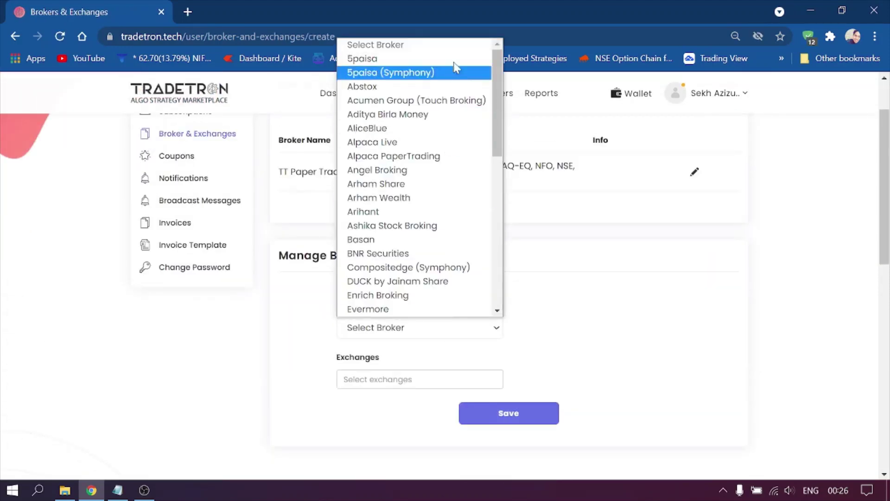
pyautogui.scroll(-3, 421, 189)
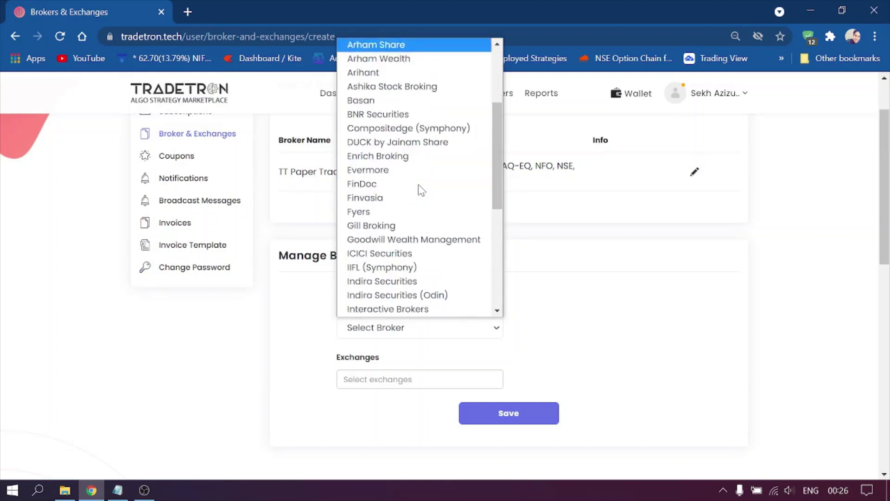
pyautogui.click(419, 209)
pyautogui.scroll(-3, 481, 327)
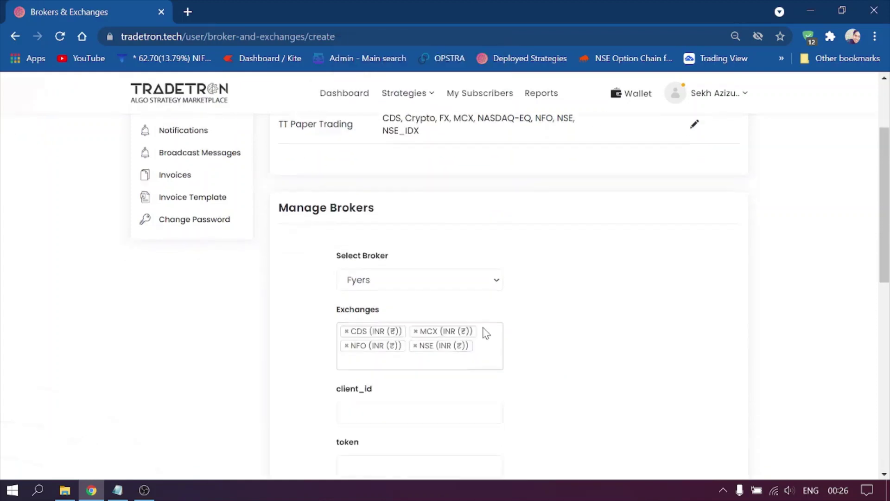
# Enter the Fyers client ID in the client_id field.
pyautogui.click(439, 324)
pyautogui.scroll(-1, 510, 320)
pyautogui.scroll(-1, 517, 321)
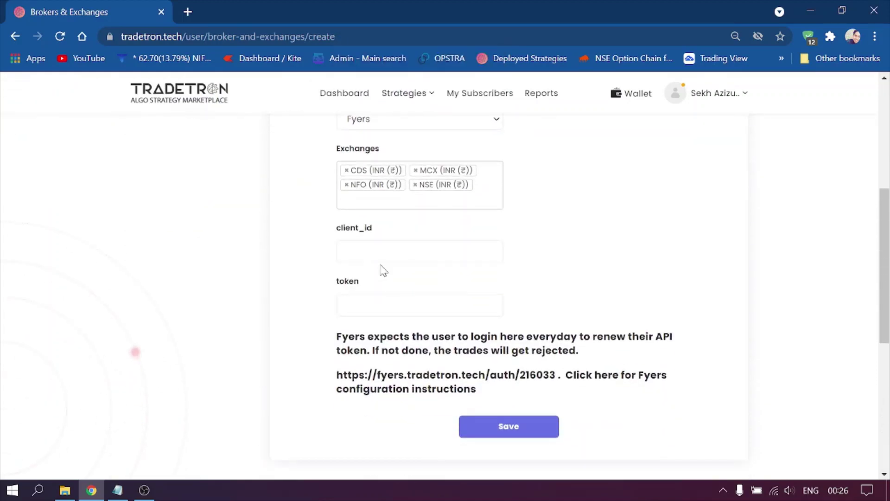
pyautogui.press('Return')
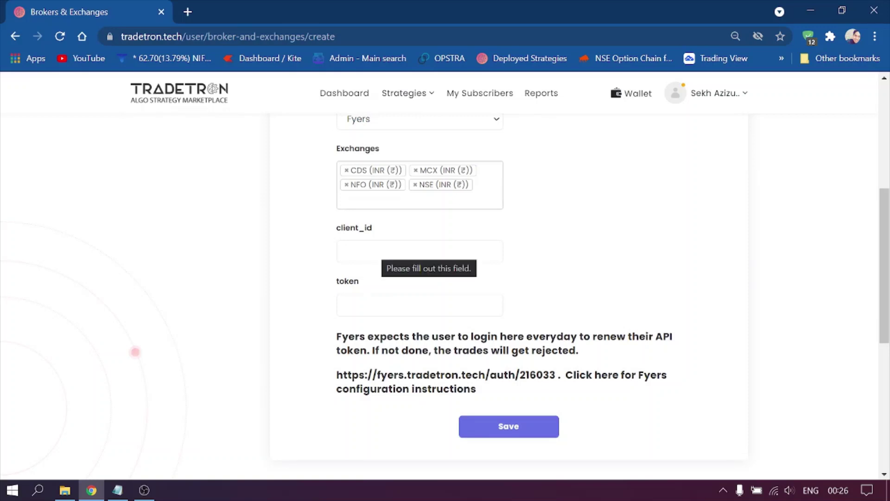
pyautogui.write('a')
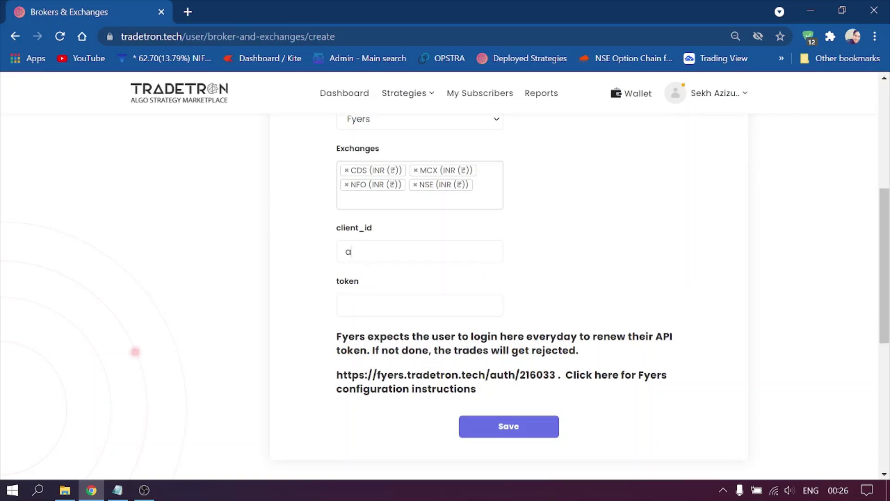
pyautogui.press('BackSpace')
pyautogui.click(346, 305)
# Save the Fyers broker settings so it appears with CDS, MCX, NFO and NSE.
pyautogui.click(520, 437)
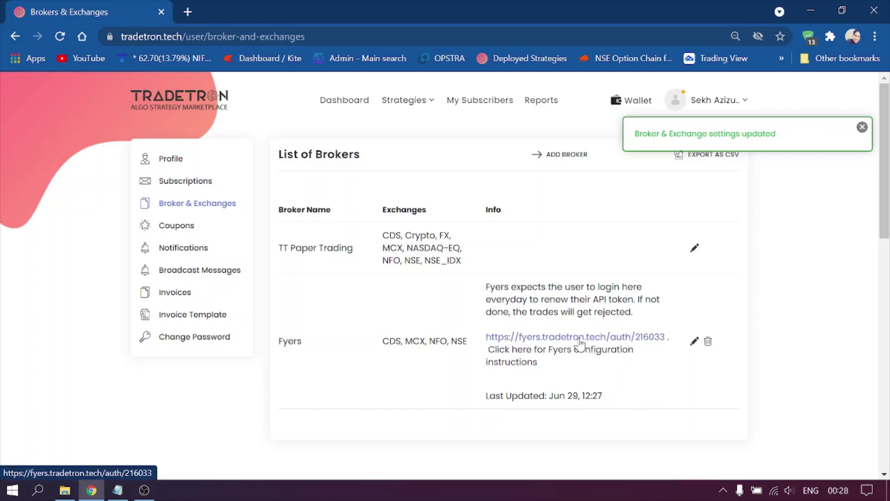
# Open the fyers.tradetron.tech/auth login link in an incognito window.
pyautogui.rightClick(606, 342)
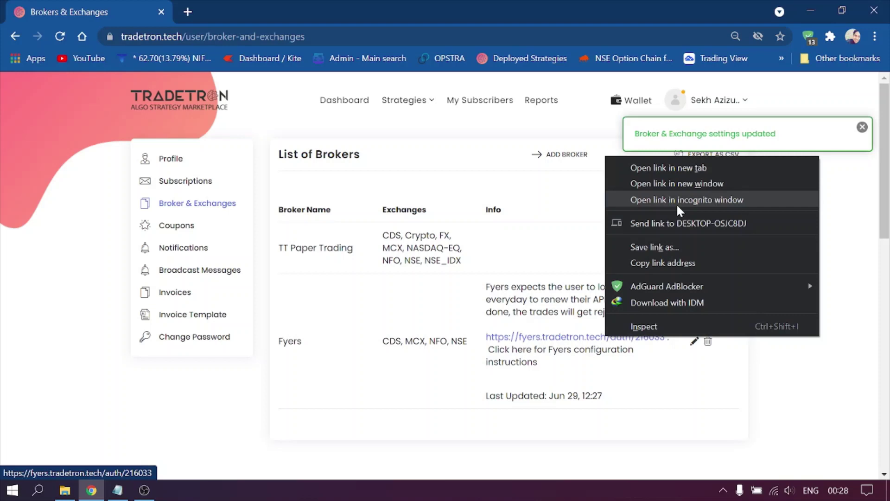
pyautogui.click(673, 201)
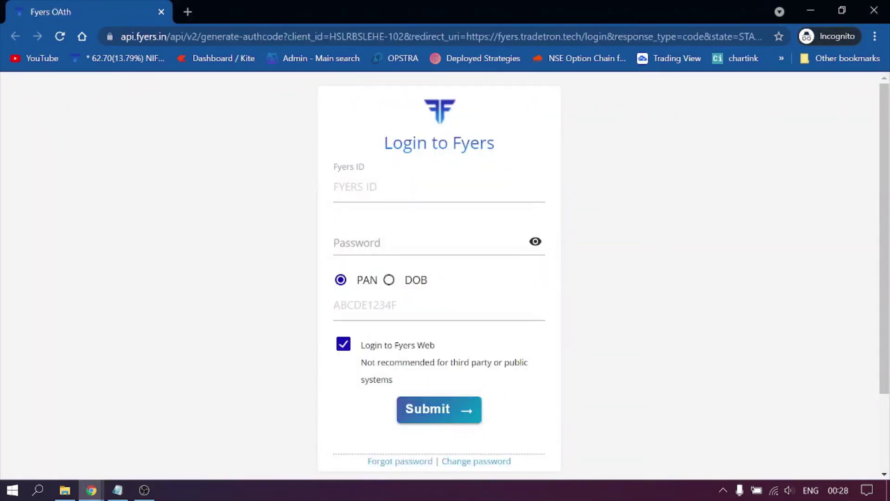
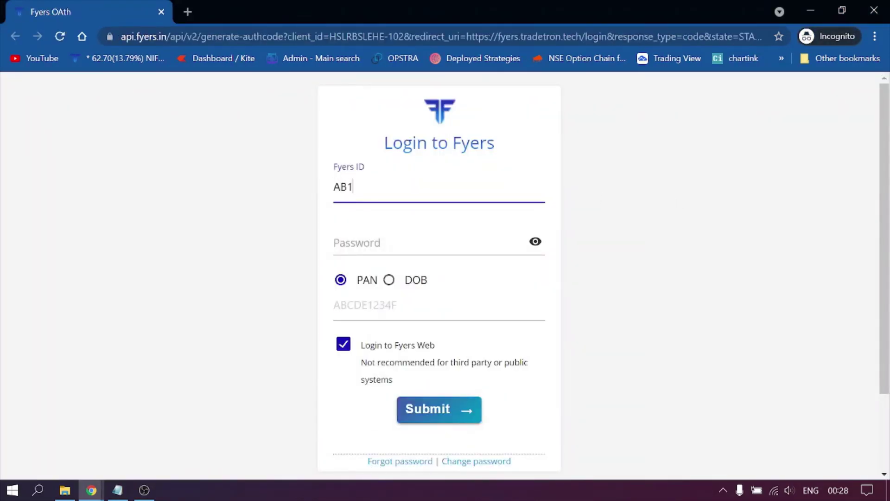
# Sign in to Fyers with the account's Fyers ID, password and PAN, then submit.
pyautogui.press('Tab')
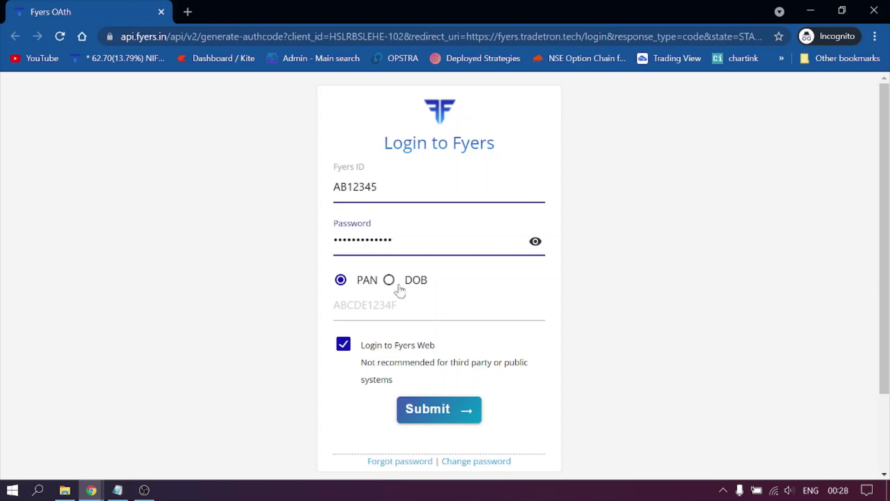
pyautogui.press('Tab')
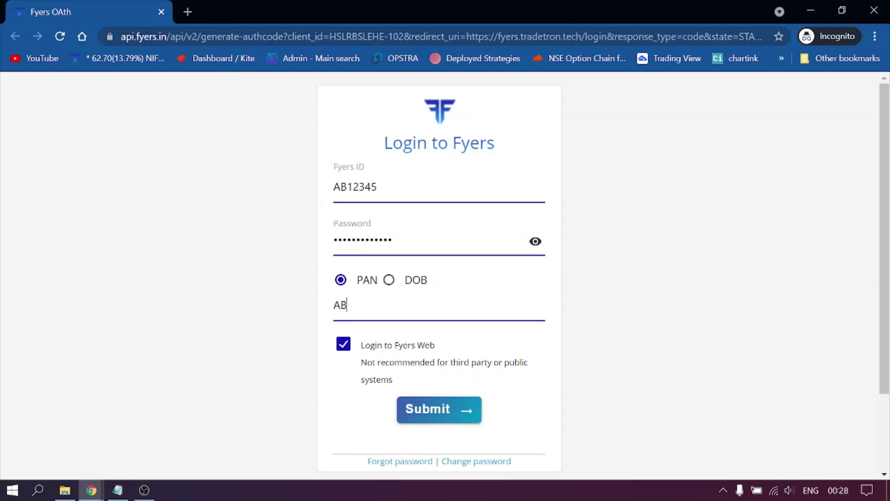
pyautogui.click(287, 337)
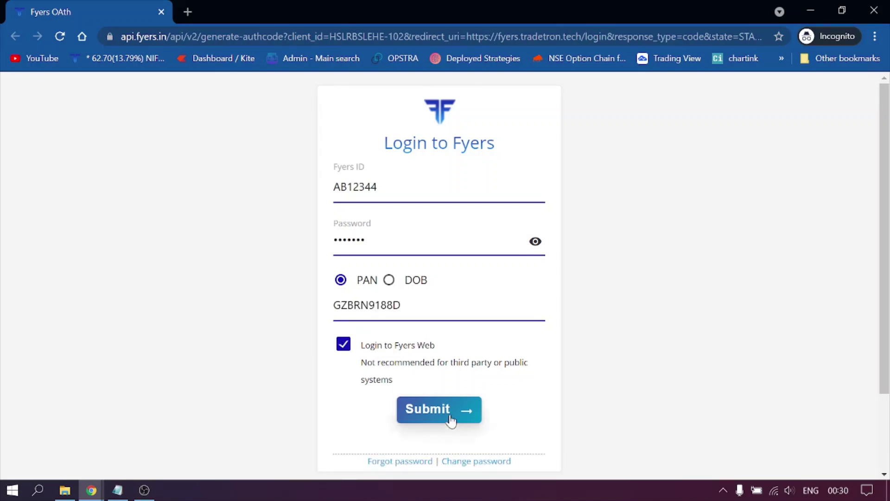
pyautogui.click(450, 418)
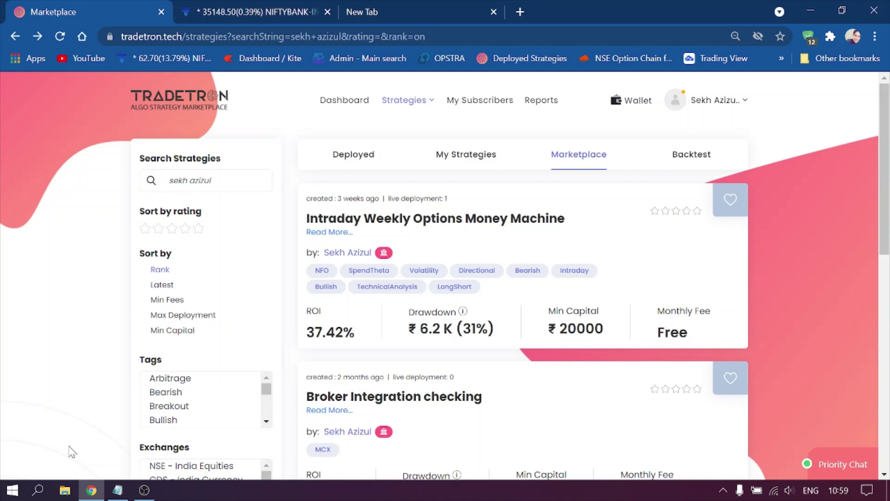
# Copy the ITC strategy link from Notepad and load it in a new Chrome tab.
pyautogui.click(121, 494)
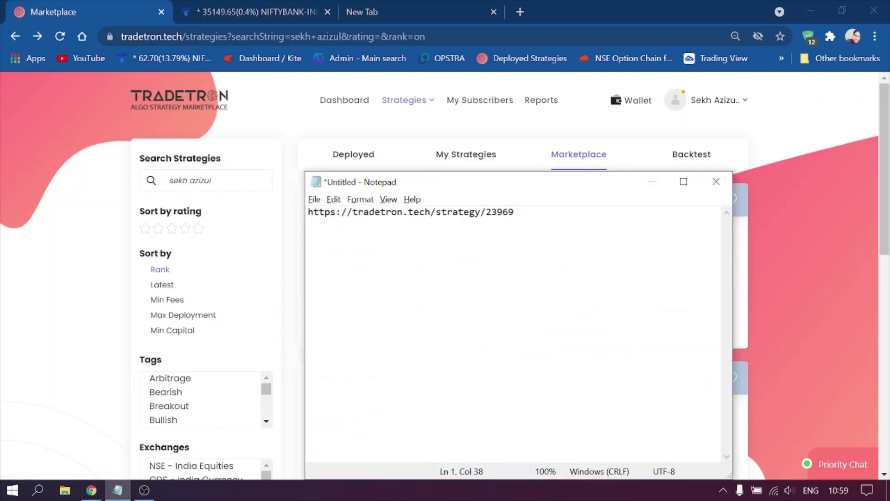
pyautogui.hotkey('shift', 'Left')
pyautogui.hotkey('shift', 'Left')
pyautogui.hotkey('shift', 'Left')
pyautogui.hotkey('shift', 'Left')
pyautogui.hotkey('shift', 'Left')
pyautogui.hotkey('shift', 'Left')
pyautogui.hotkey('shift', 'Left')
pyautogui.hotkey('shift', 'Left')
pyautogui.hotkey('shift', 'Left')
pyautogui.hotkey('shift', 'Left')
pyautogui.hotkey('shift', 'Left')
pyautogui.hotkey('shift', 'Left')
pyautogui.hotkey('shift', 'Left')
pyautogui.hotkey('shift', 'Left')
pyautogui.hotkey('shift', 'Left')
pyautogui.hotkey('shift', 'Left')
pyautogui.hotkey('shift', 'Left')
pyautogui.hotkey('shift', 'Left')
pyautogui.hotkey('shift', 'Left')
pyautogui.hotkey('shift', 'Left')
pyautogui.hotkey('ctrl', 'c')
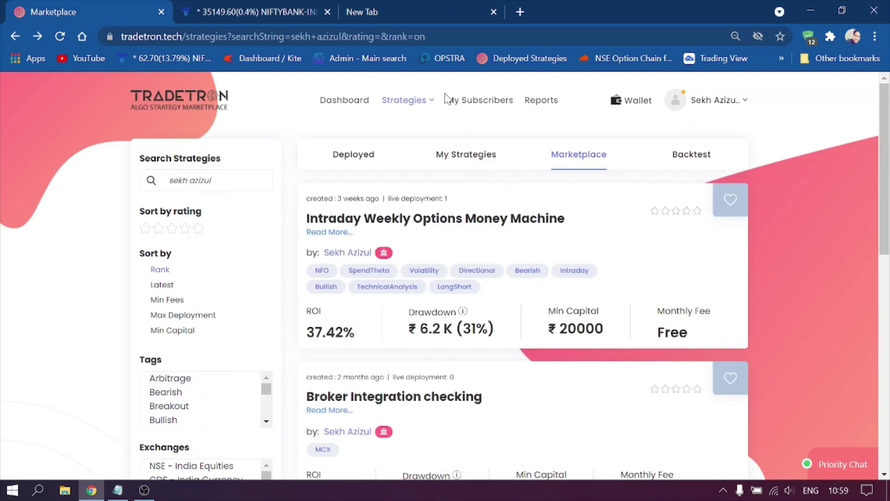
pyautogui.click(419, 8)
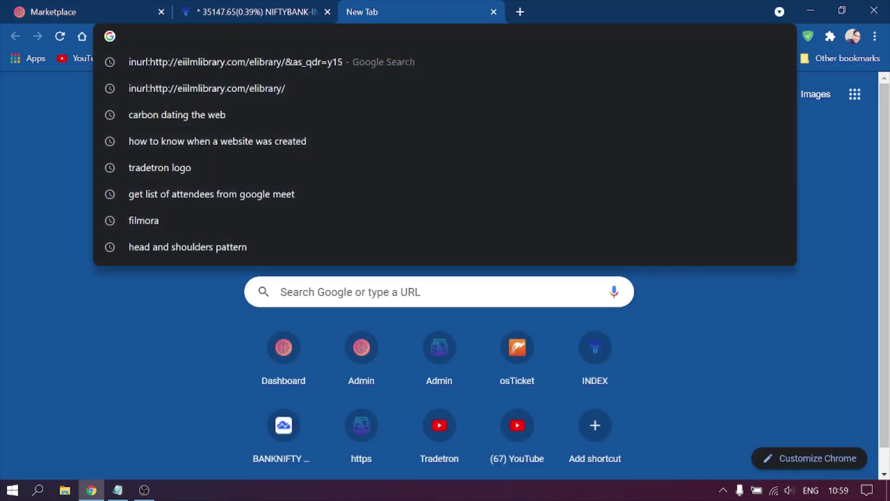
pyautogui.hotkey('ctrl', 'v')
pyautogui.press('Return')
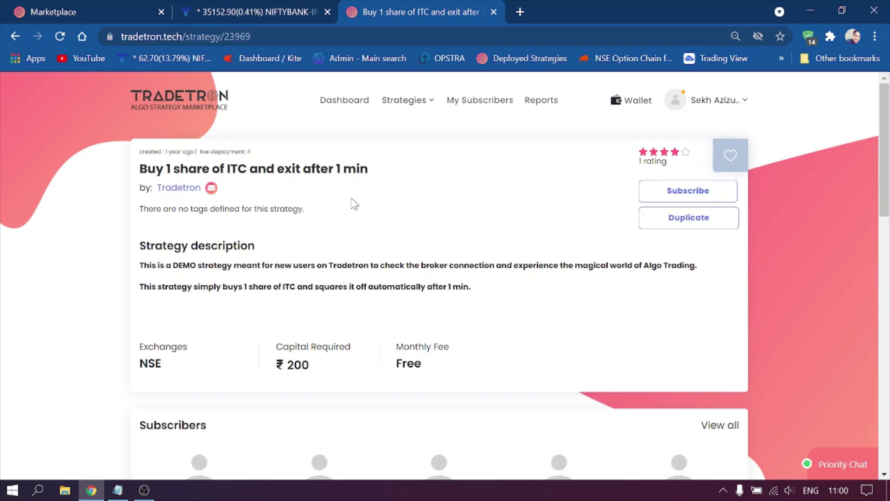
# Duplicate the ITC demo strategy and go to My Strategies.
pyautogui.click(657, 227)
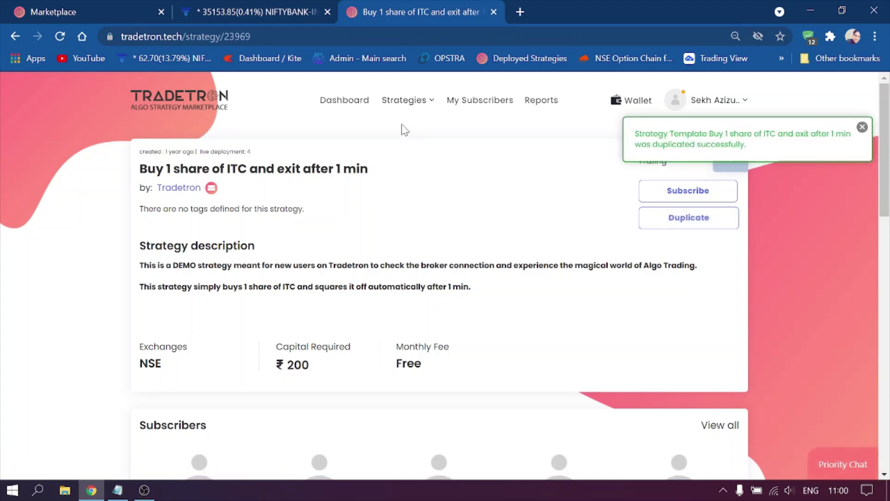
pyautogui.moveTo(406, 100)
pyautogui.click(394, 162)
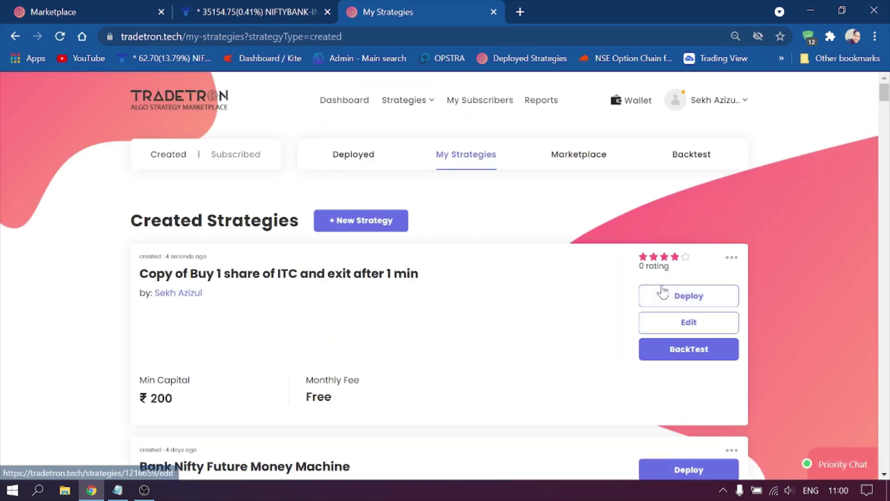
# Deploy the copied strategy as Live Auto on the Fyers NSE broker and view deployed strategies.
pyautogui.click(662, 299)
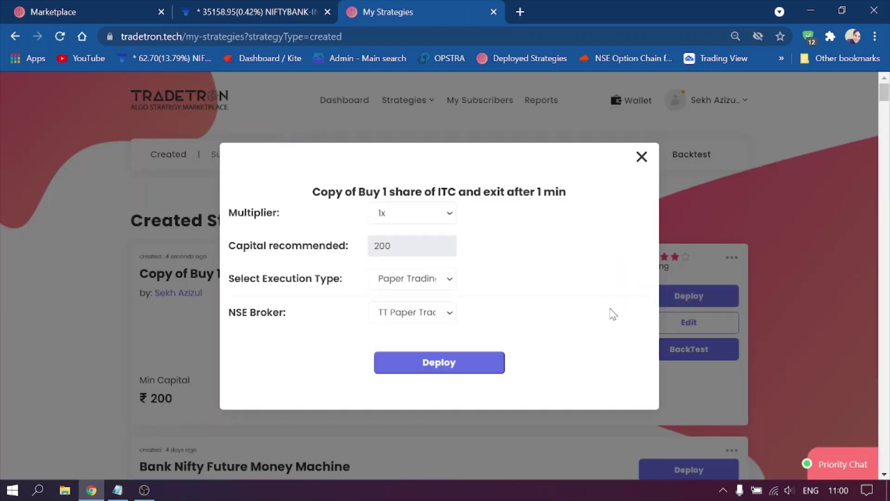
pyautogui.click(425, 280)
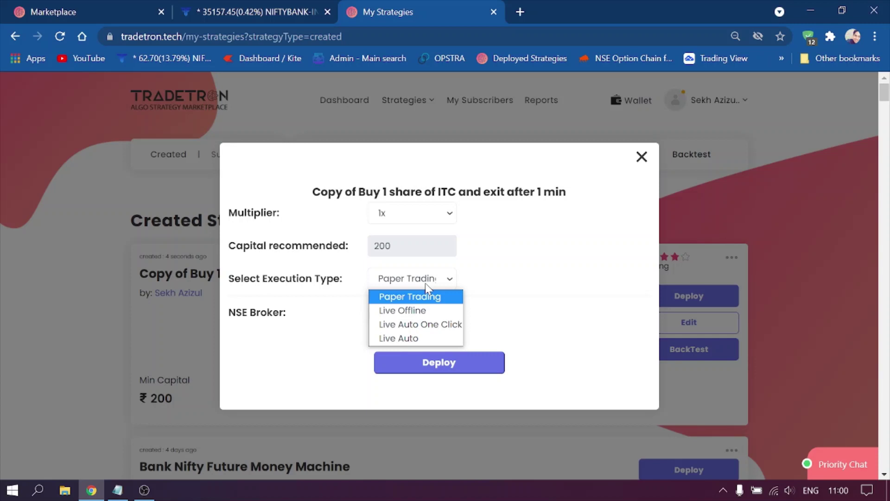
pyautogui.click(410, 341)
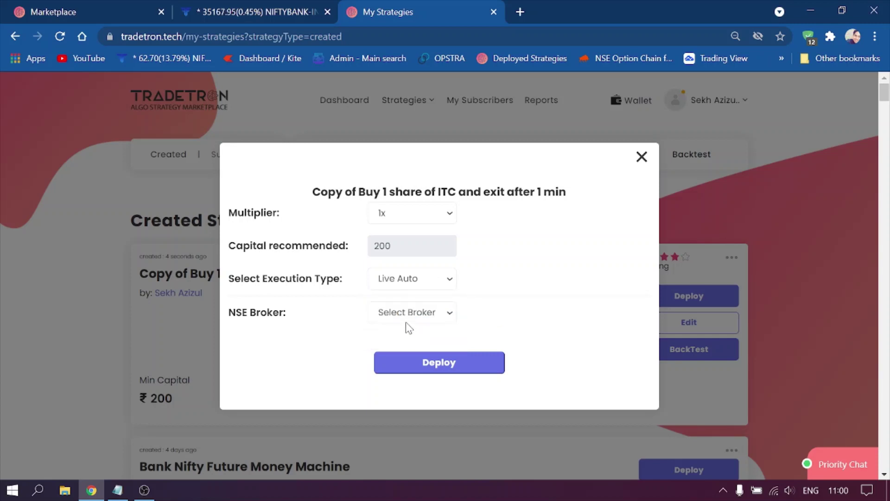
pyautogui.click(406, 318)
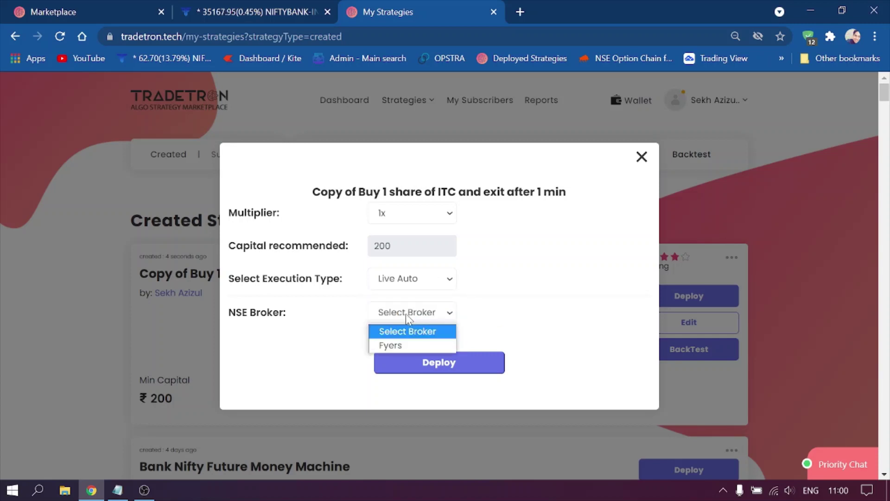
pyautogui.click(388, 346)
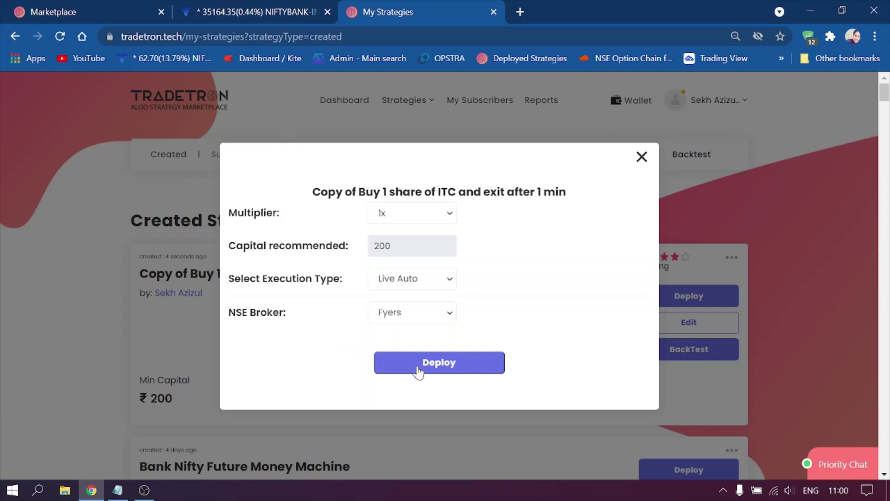
pyautogui.click(418, 369)
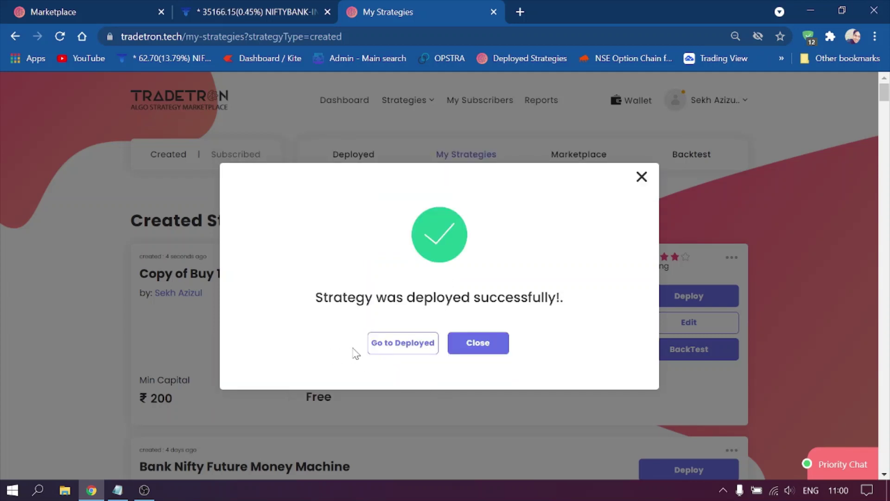
pyautogui.click(380, 351)
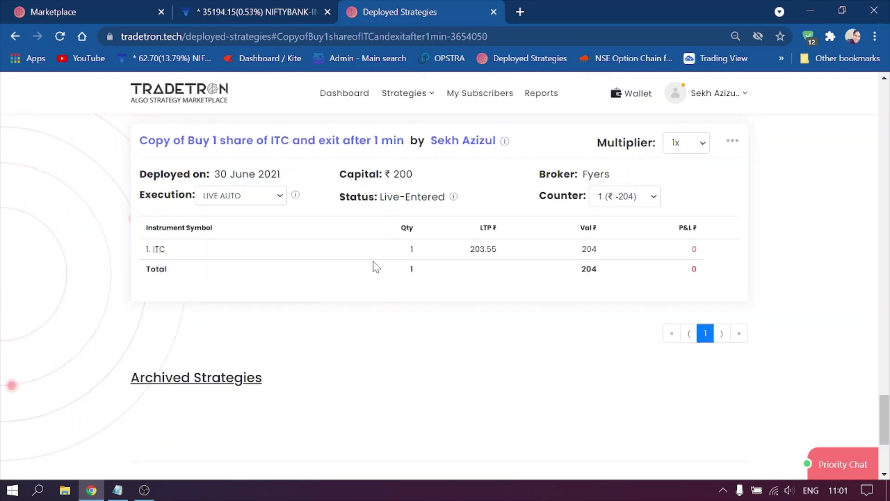
pyautogui.click(159, 251)
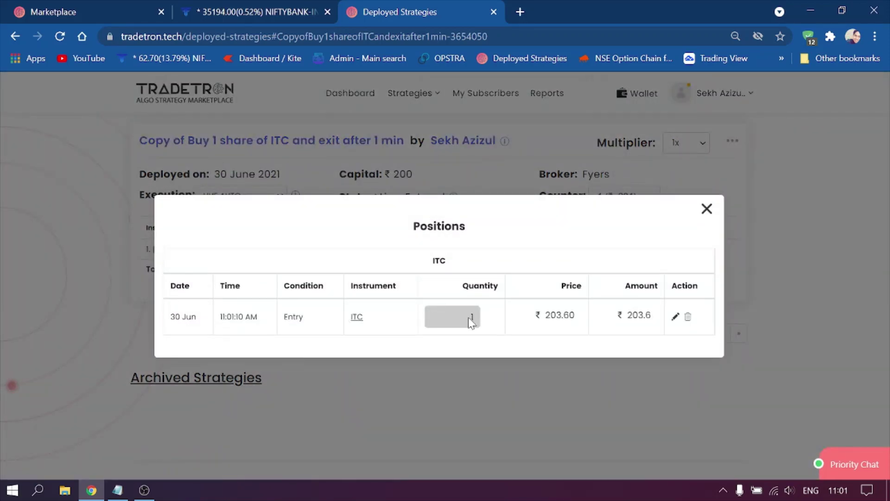
pyautogui.click(707, 208)
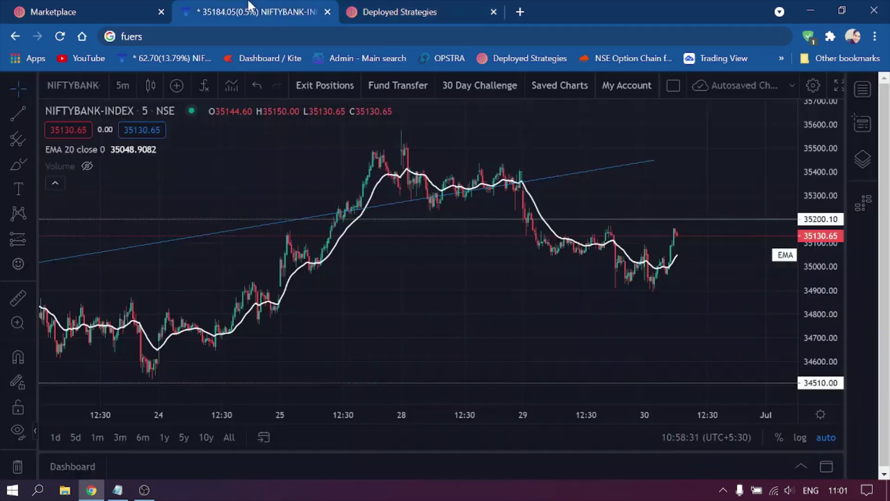
# Show the Fyers order book's Orders tab with the filled 1-share ITC buy at 203.60.
pyautogui.click(253, 9)
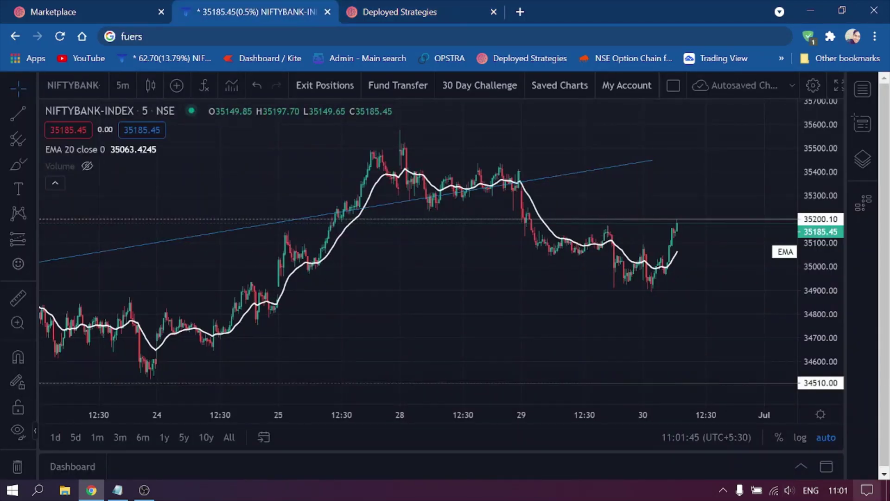
pyautogui.click(801, 466)
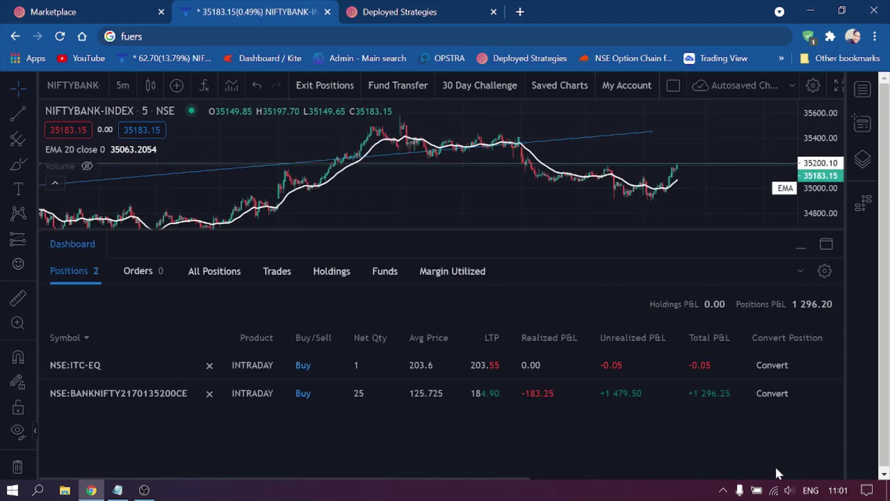
pyautogui.click(144, 271)
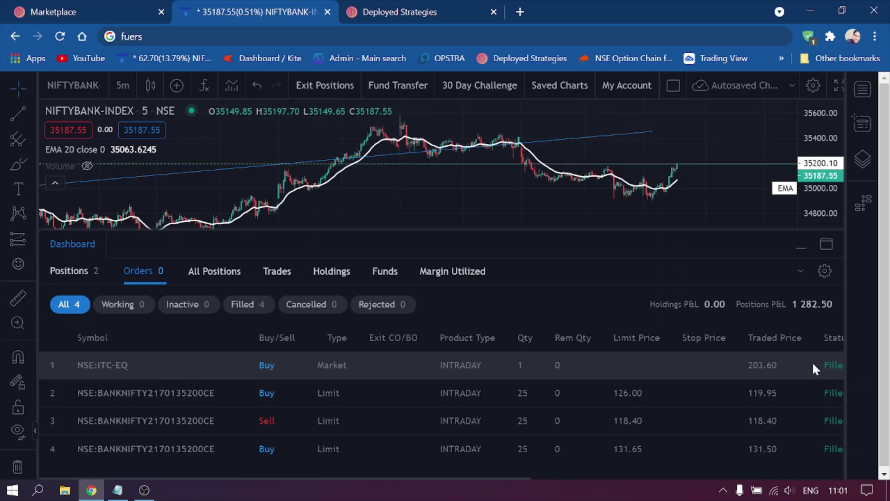
pyautogui.hscroll(2, 513, 475)
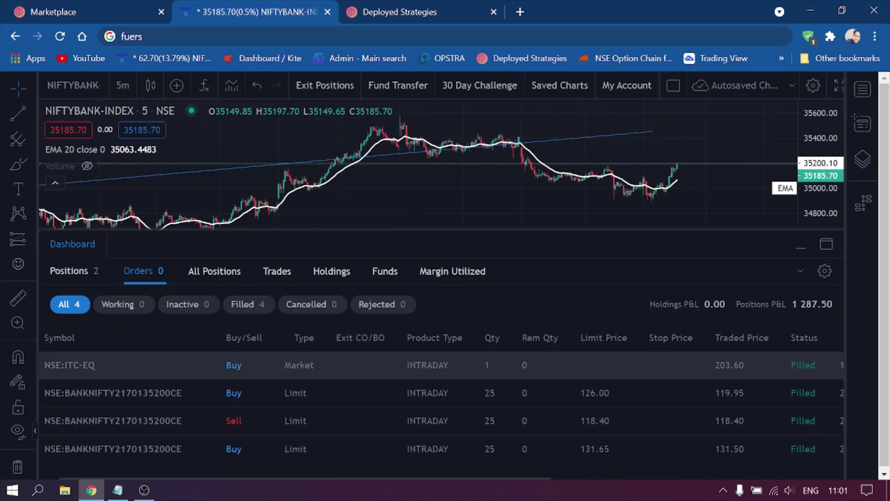